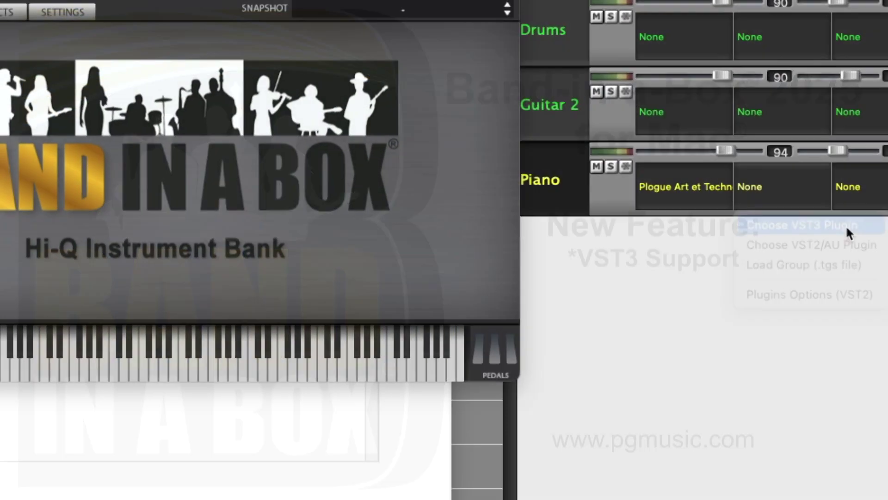
# - Bring up the VST3 effect chooser from one of the Piano track's plugin slots
pyautogui.click(846, 225)
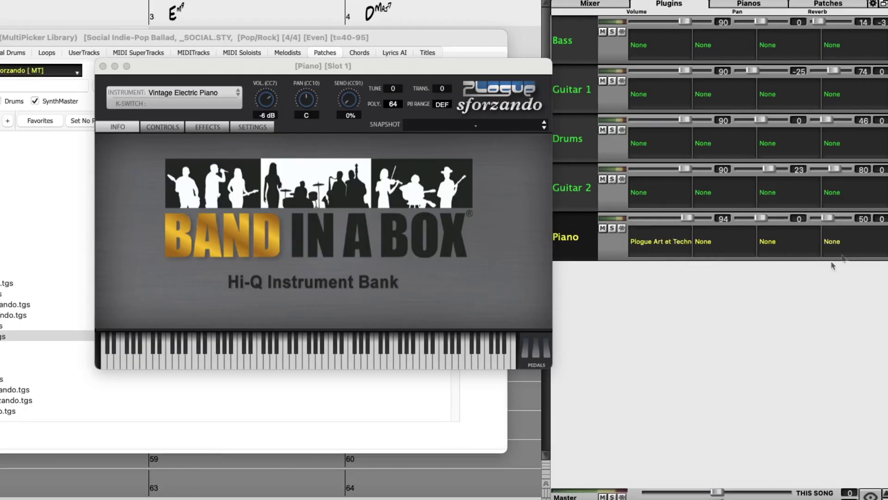
# - Show the VST3 Audio FX Selector for Piano slot 2 and move it aside to view more effects
pyautogui.click(705, 243)
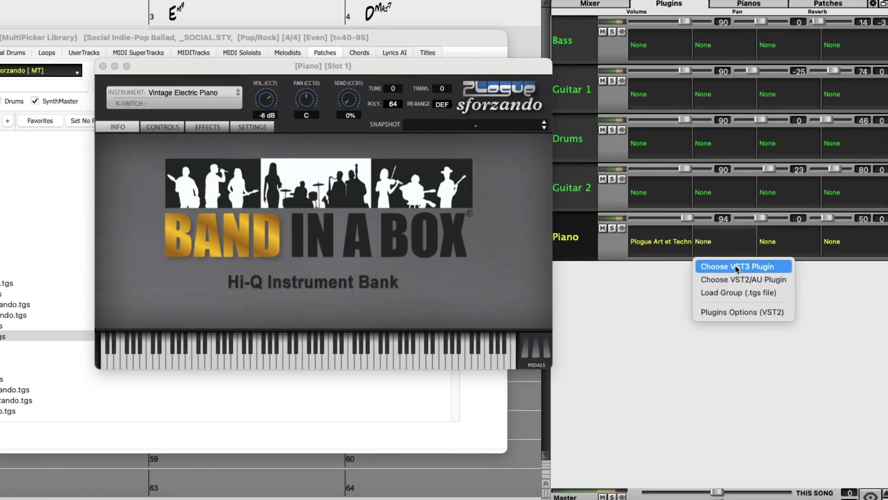
pyautogui.click(766, 269)
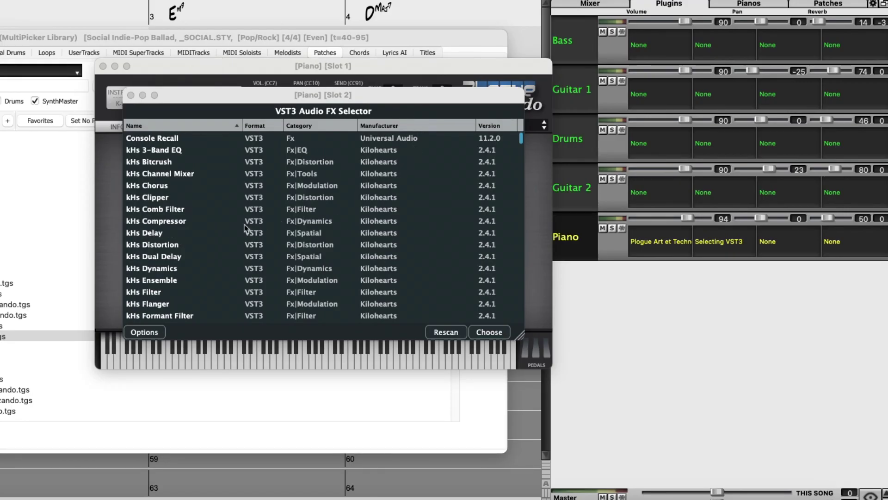
pyautogui.moveTo(253, 99); pyautogui.dragTo(168, 156)
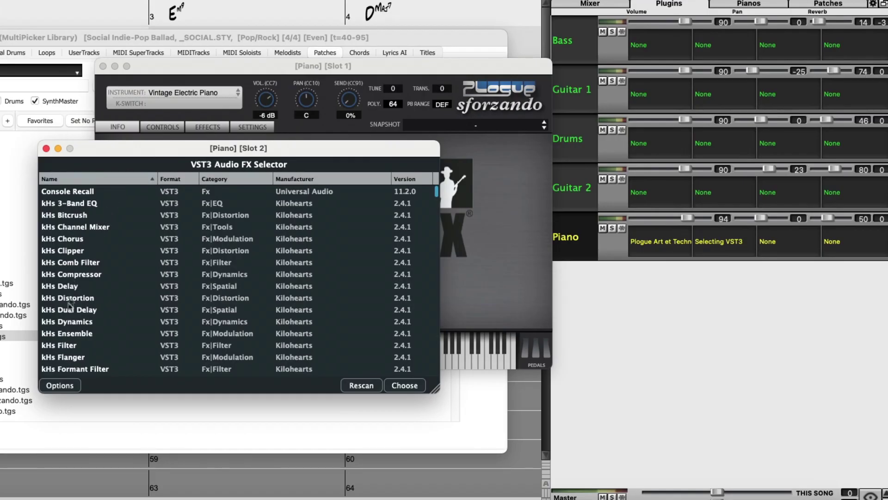
pyautogui.click(60, 385)
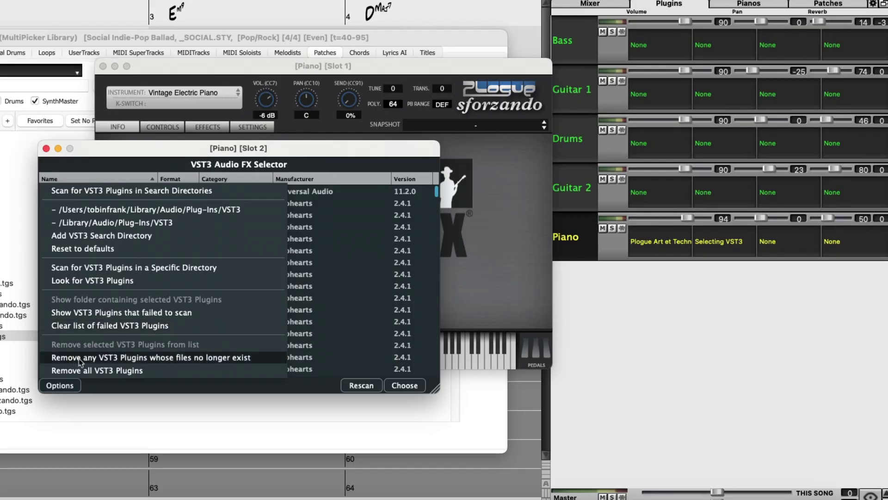
pyautogui.click(68, 386)
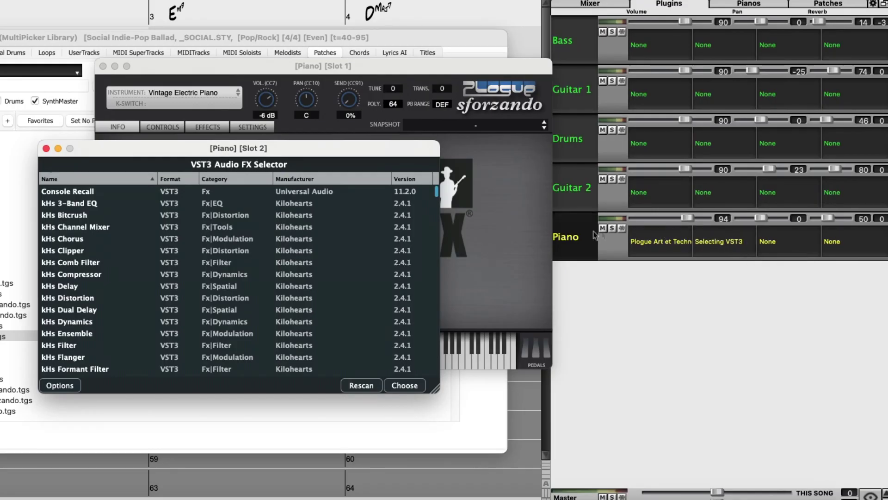
# - Load kHs Chorus from the effects list into the Piano track's slot 2
pyautogui.moveTo(437, 194); pyautogui.dragTo(435, 189)
pyautogui.click(89, 241)
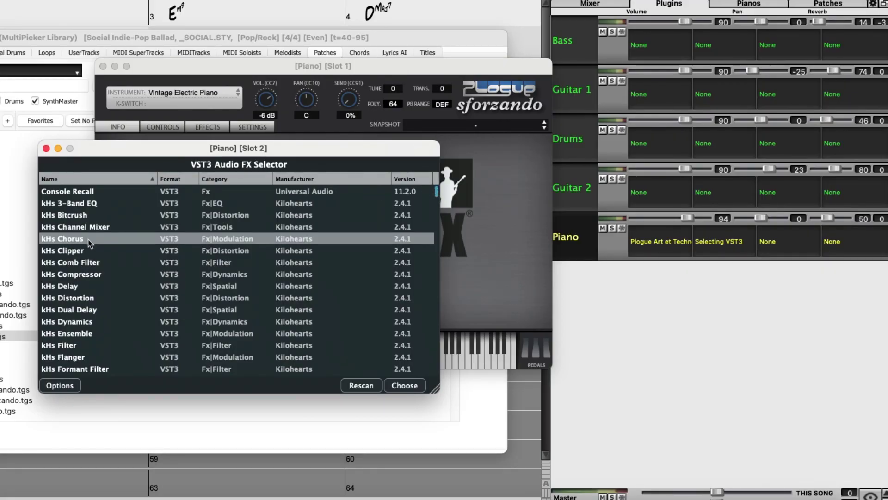
pyautogui.click(404, 385)
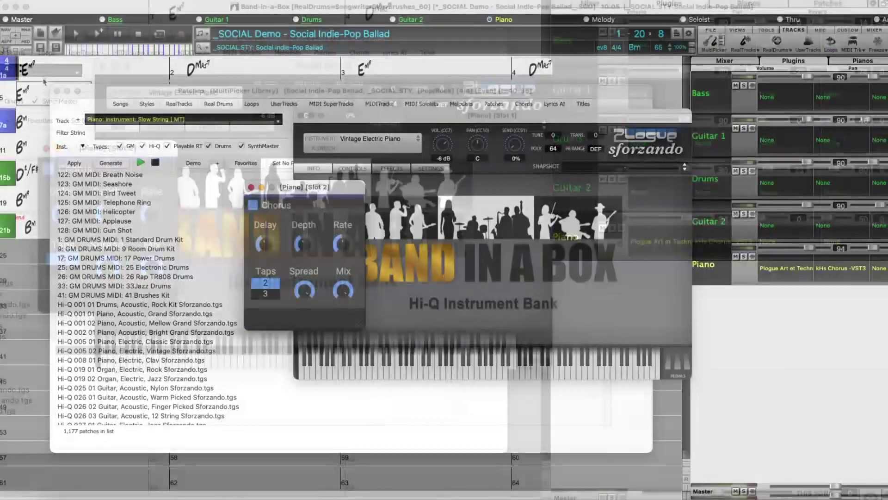
# - Play the song with the Piano soloed and move the Chorus window to the lower right
pyautogui.click(45, 70)
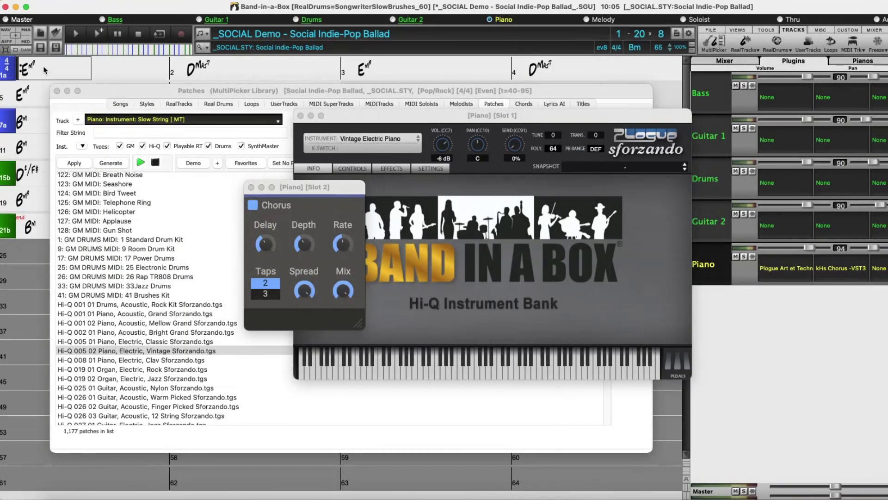
pyautogui.press('space')
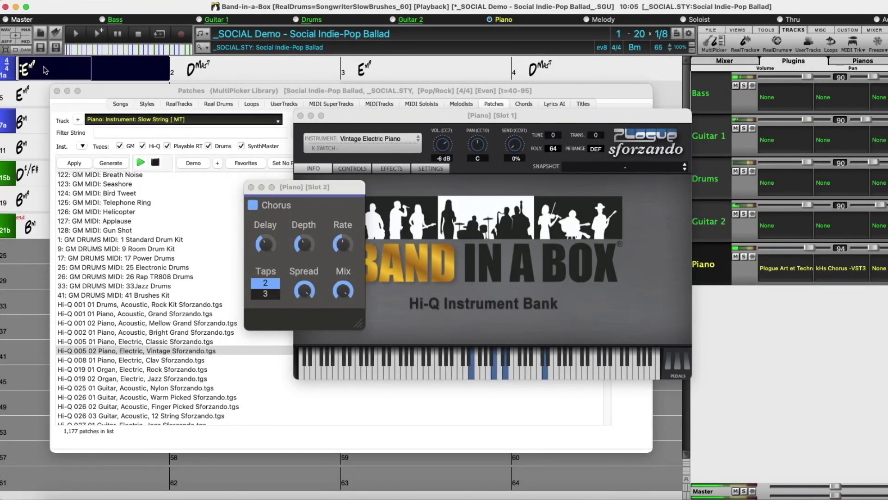
pyautogui.click(745, 257)
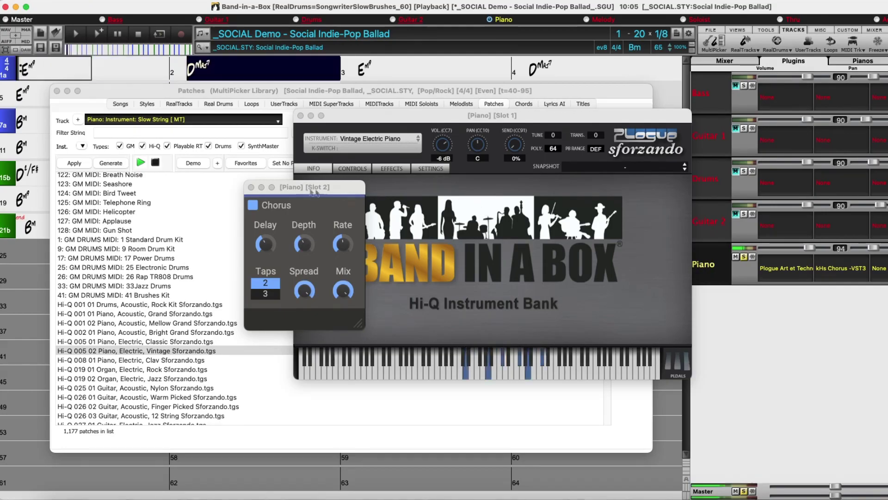
pyautogui.moveTo(314, 192); pyautogui.dragTo(797, 317)
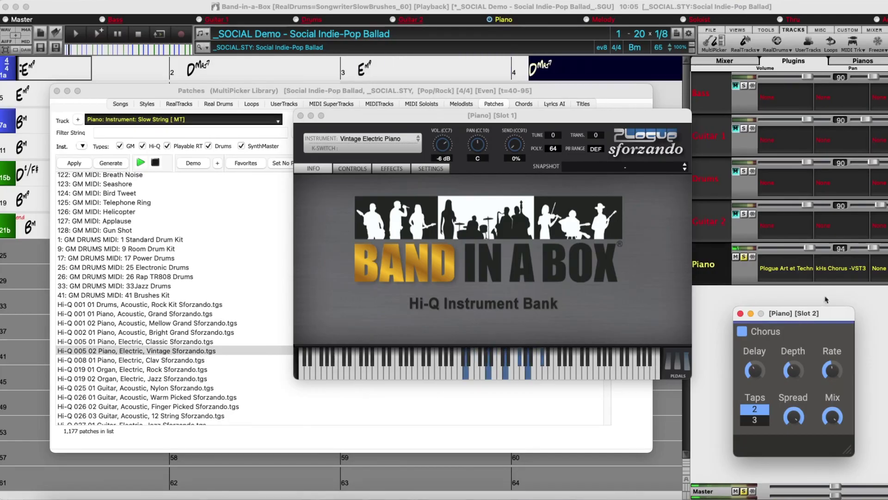
# - Bypass the kHs Chorus effect, then turn it back on to compare
pyautogui.click(845, 272)
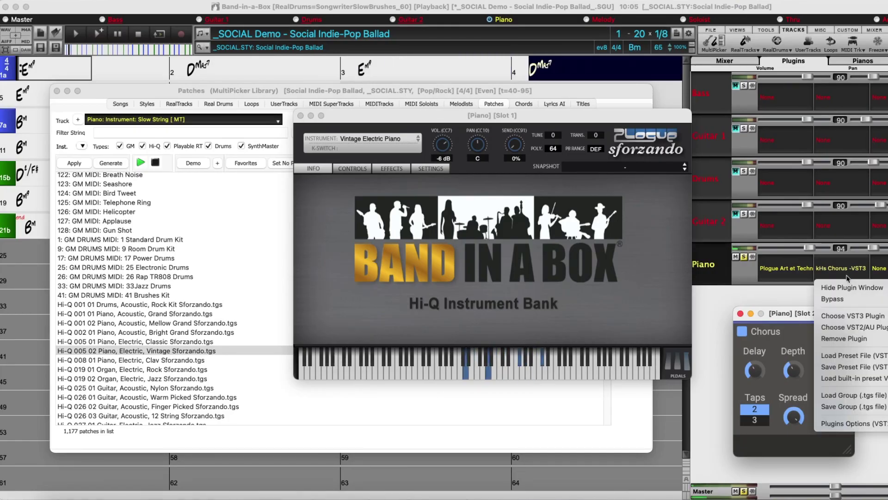
pyautogui.click(844, 300)
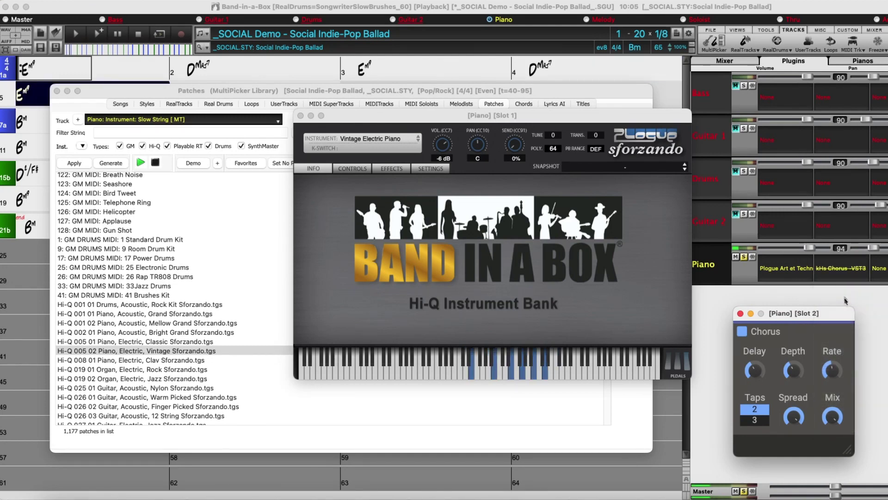
pyautogui.click(844, 272)
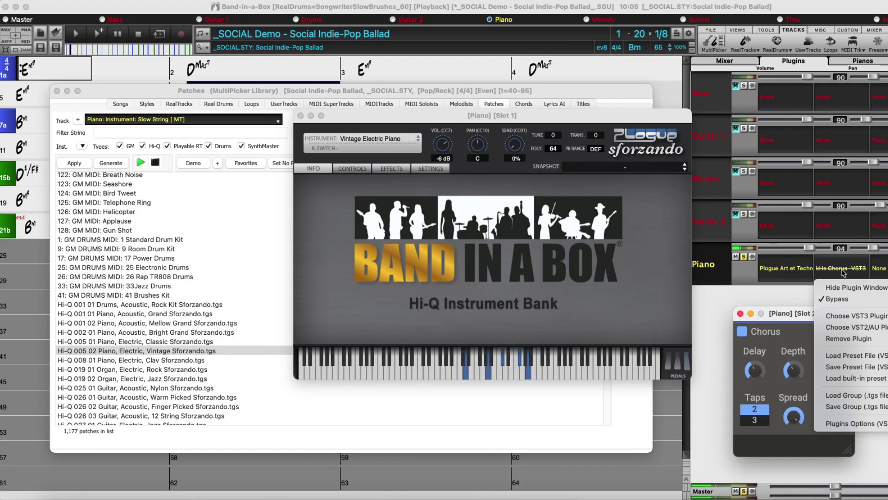
pyautogui.click(845, 299)
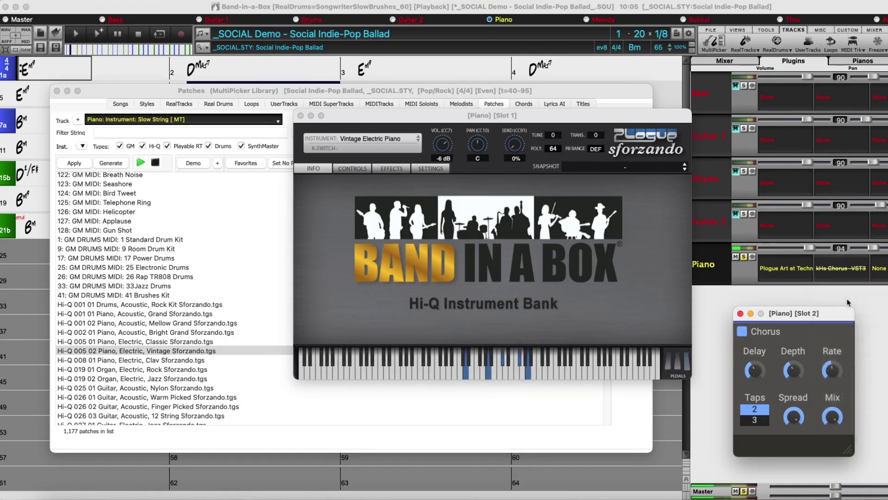
# - Unsolo the Piano, set its volume to 90, and stop playback
pyautogui.moveTo(793, 369)
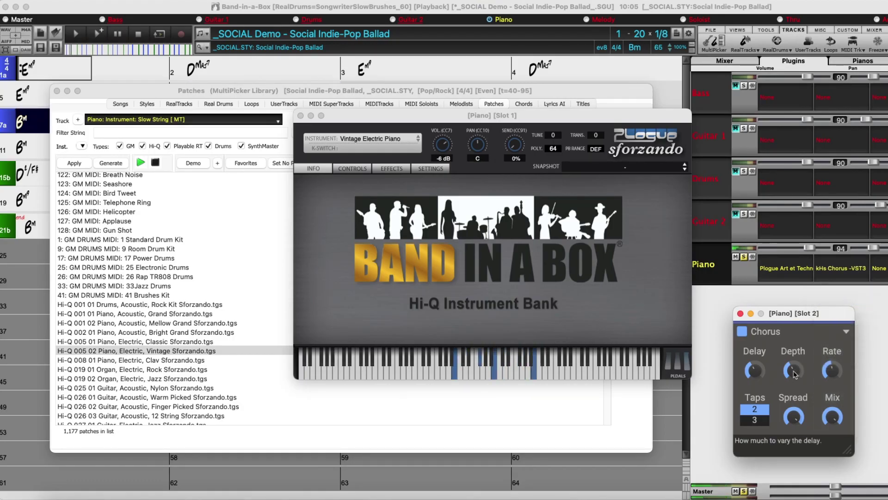
pyautogui.moveTo(793, 417)
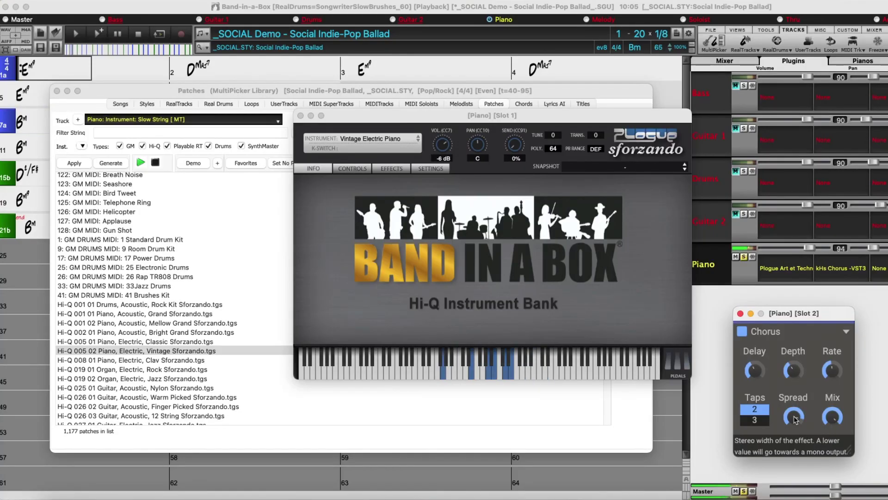
pyautogui.click(744, 257)
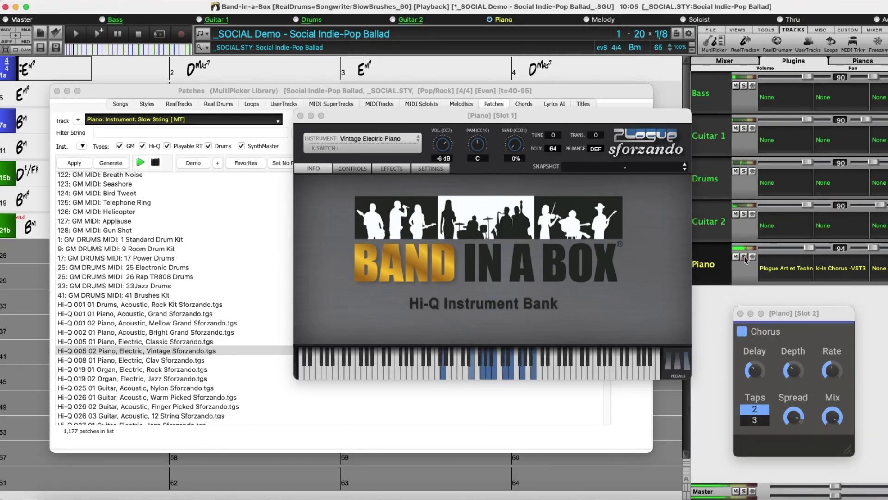
pyautogui.moveTo(809, 248); pyautogui.dragTo(806, 248)
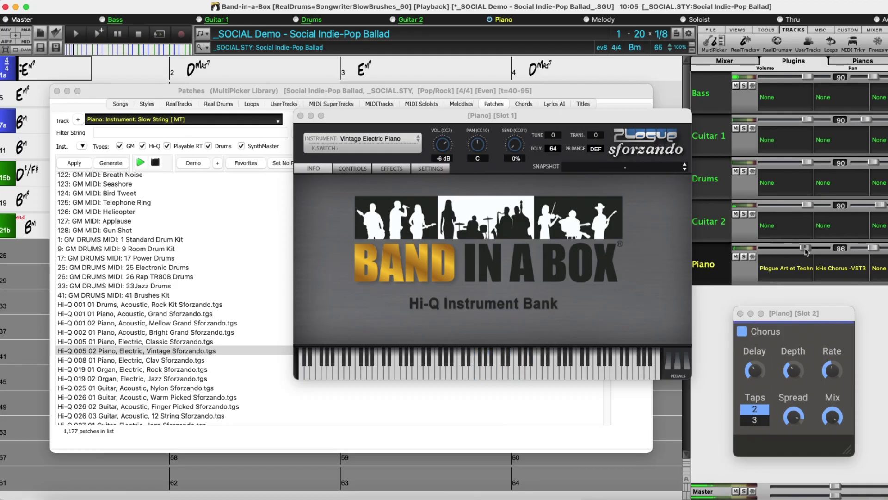
pyautogui.moveTo(807, 249); pyautogui.dragTo(809, 249)
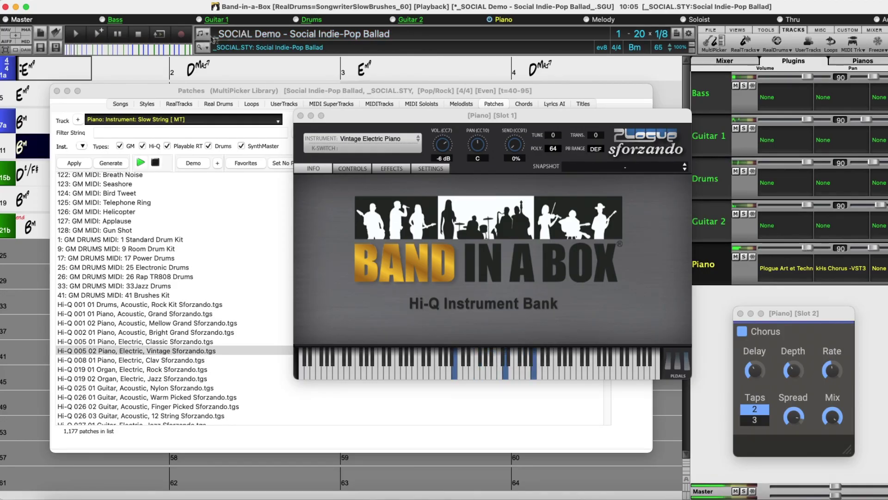
pyautogui.click(142, 39)
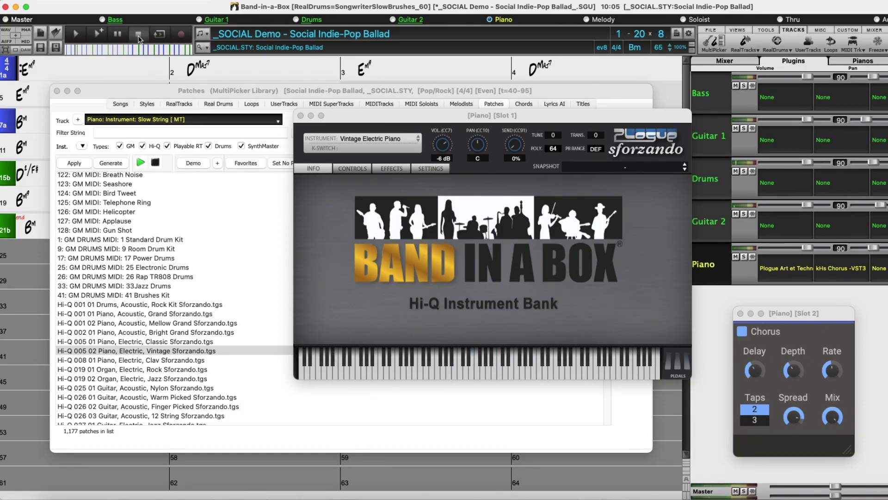
# - Apply the Playable RealTracks 012 - Vibraphone, Pop Ballad patch to the Piano and show it in sforzando
pyautogui.click(301, 115)
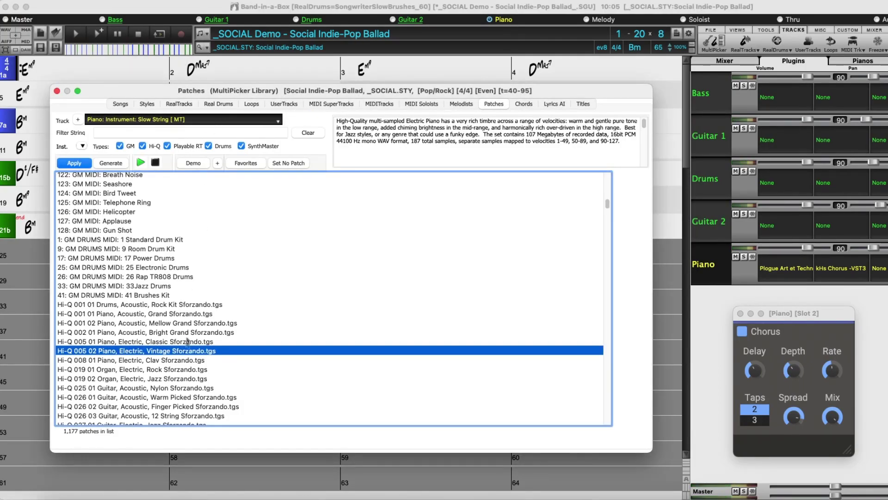
pyautogui.scroll(-1, 179, 395)
pyautogui.scroll(-10, 180, 395)
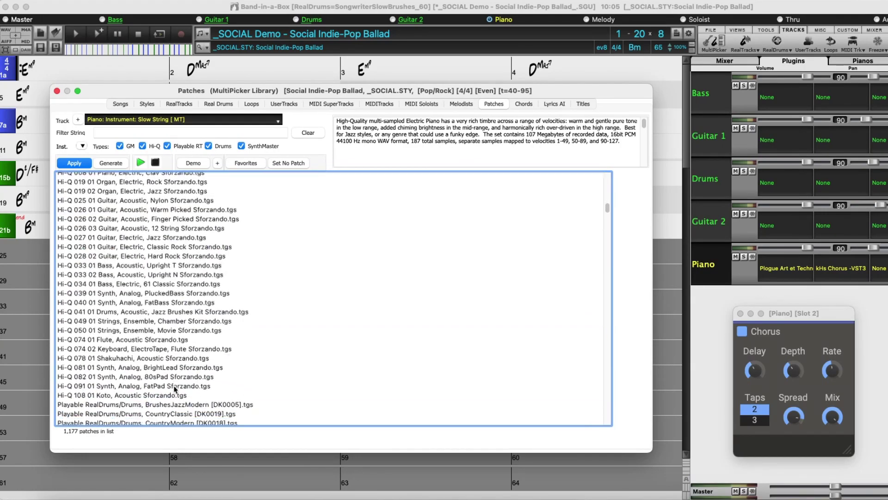
pyautogui.scroll(-15, 173, 388)
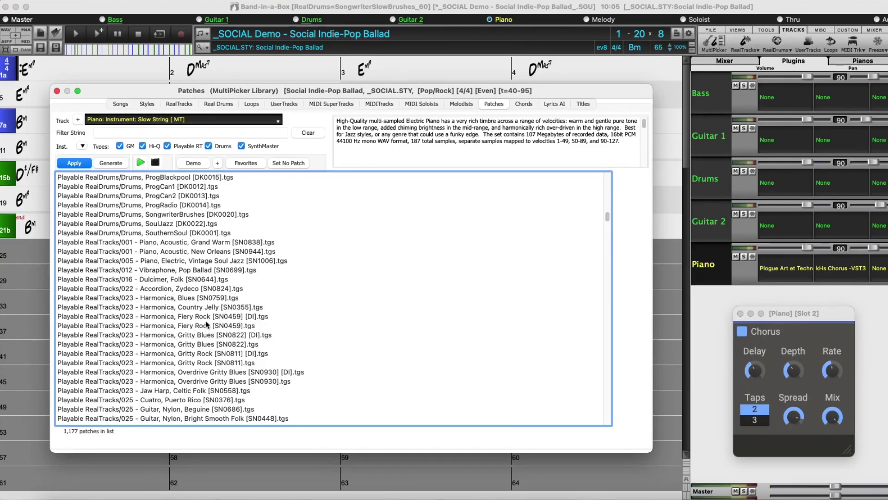
pyautogui.click(171, 272)
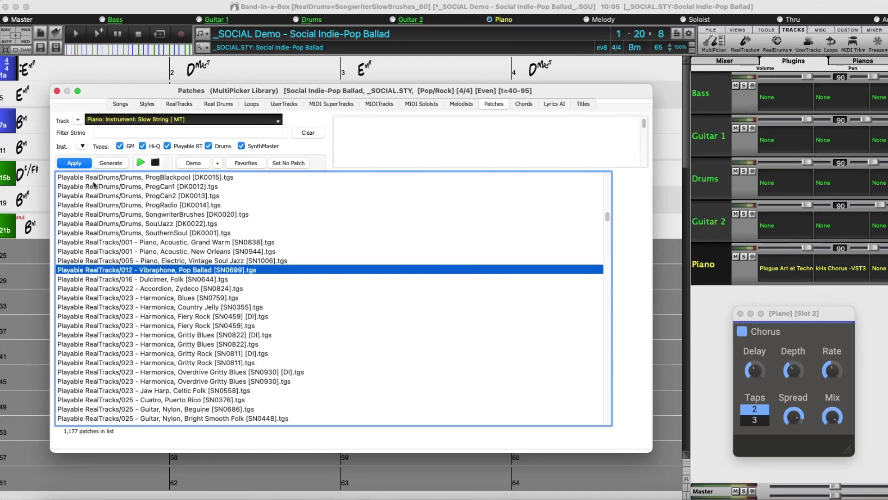
pyautogui.click(80, 164)
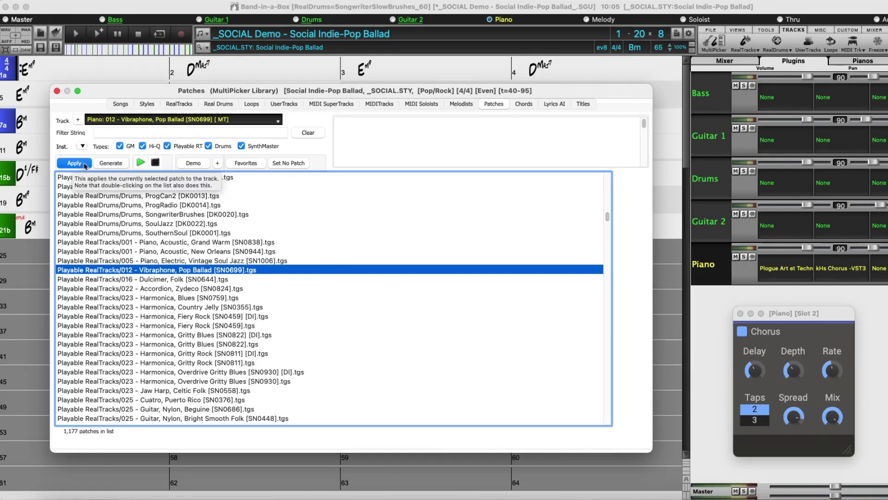
pyautogui.click(801, 273)
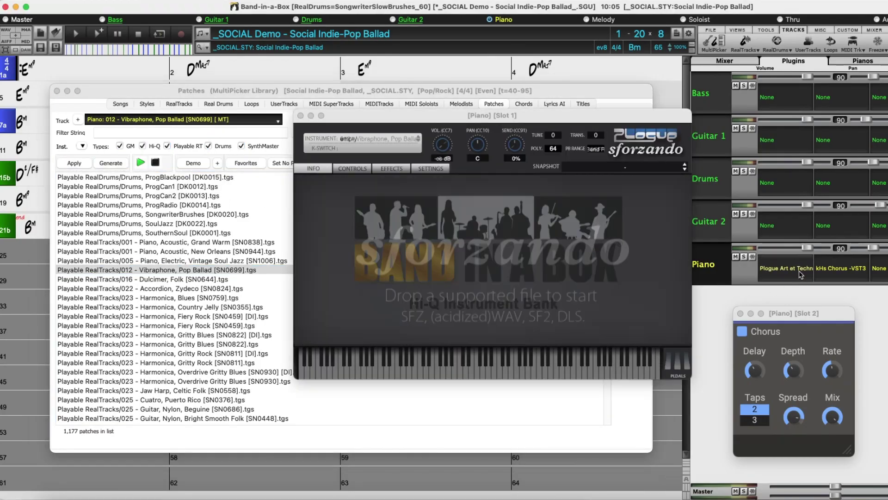
# - Play the song from bar 1 with only the Piano track soloed
pyautogui.click(61, 70)
pyautogui.press('space')
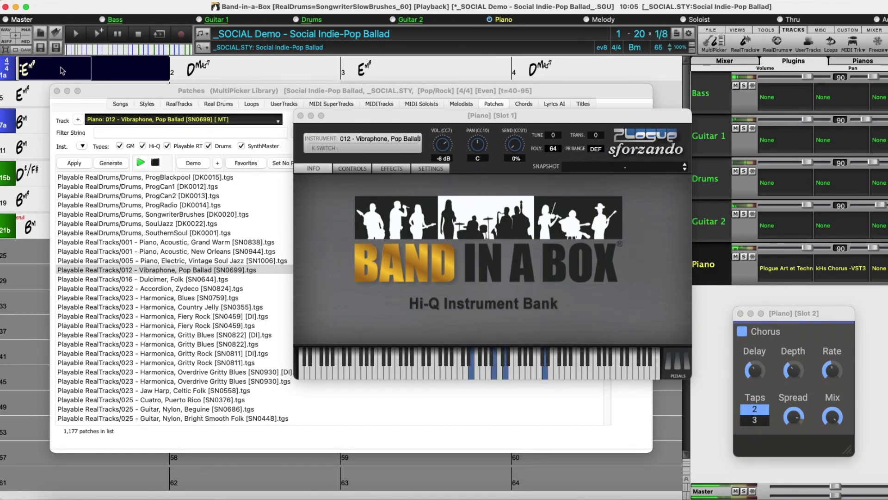
pyautogui.click(744, 259)
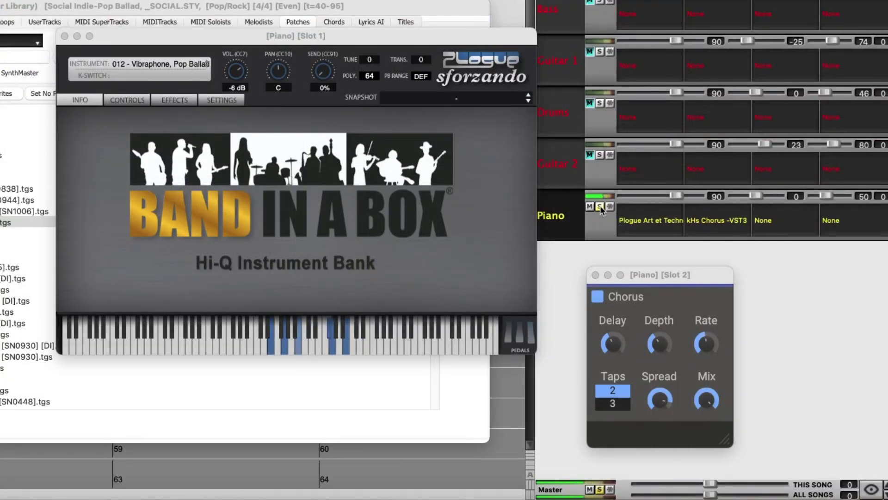
# - Choose kHs Trance Gate from the VST3 effects list for the Piano's third slot
pyautogui.click(778, 224)
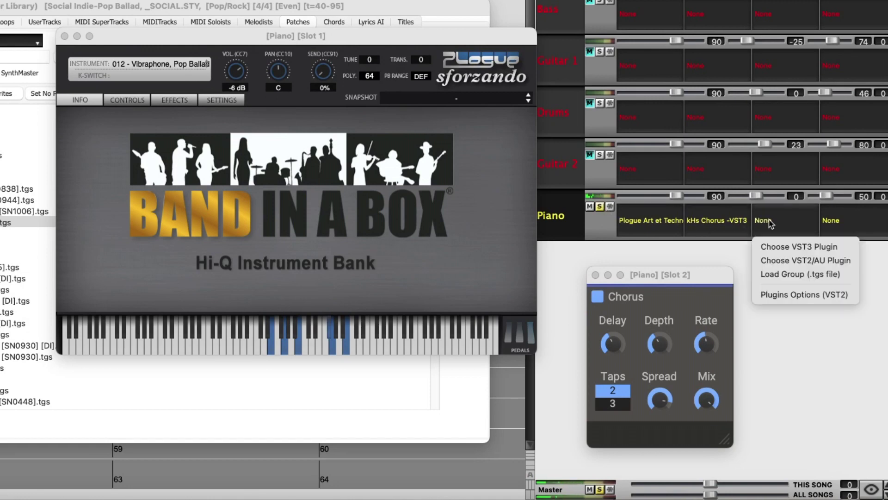
pyautogui.click(784, 247)
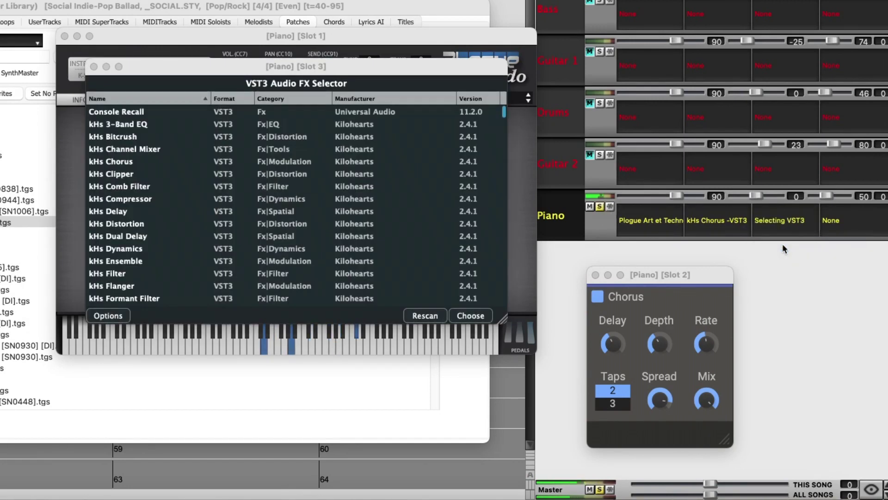
pyautogui.scroll(-5, 201, 259)
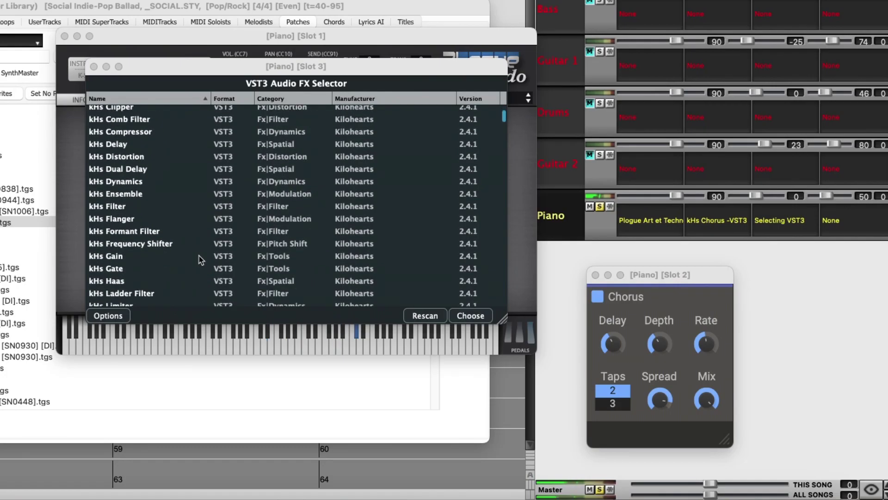
pyautogui.scroll(-5, 201, 260)
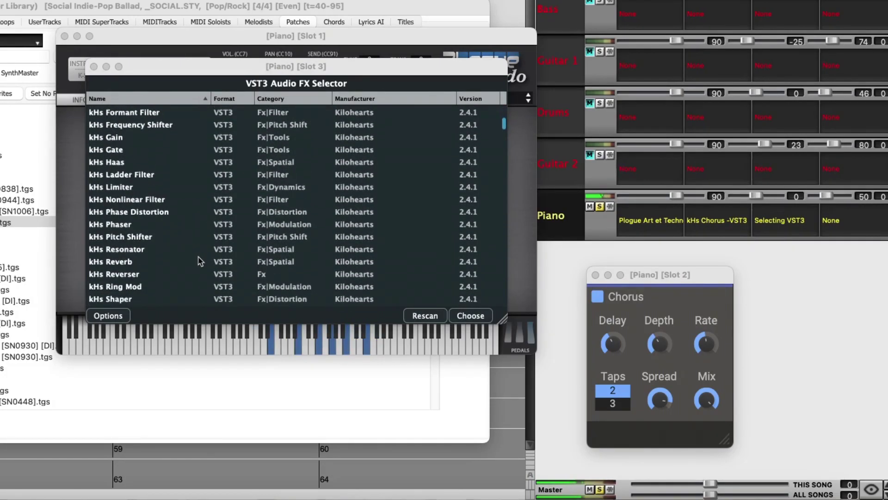
pyautogui.scroll(-1, 199, 259)
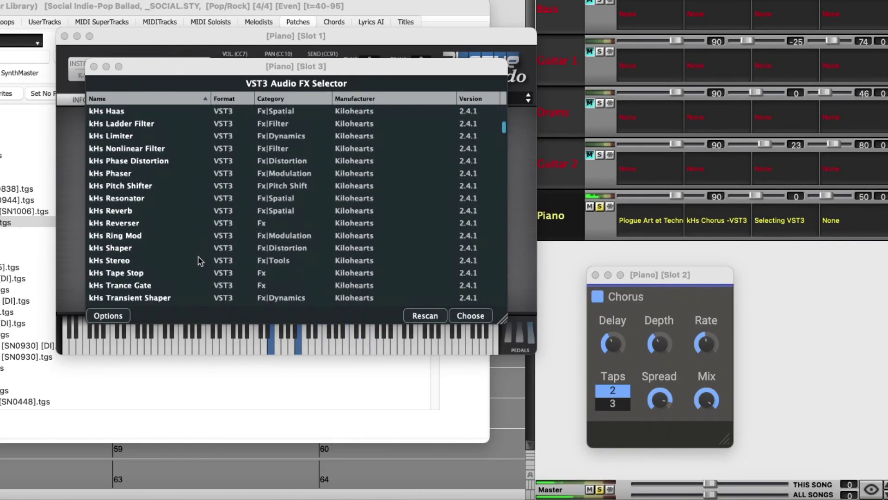
pyautogui.click(142, 284)
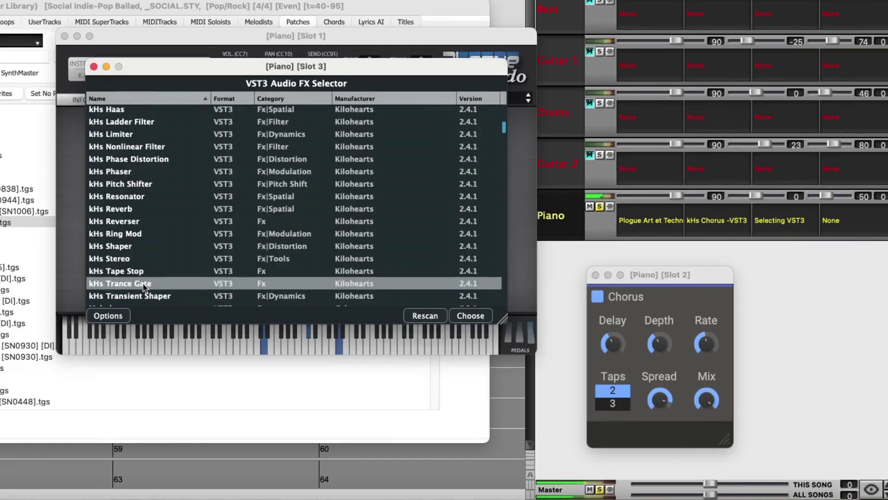
pyautogui.doubleClick(230, 290)
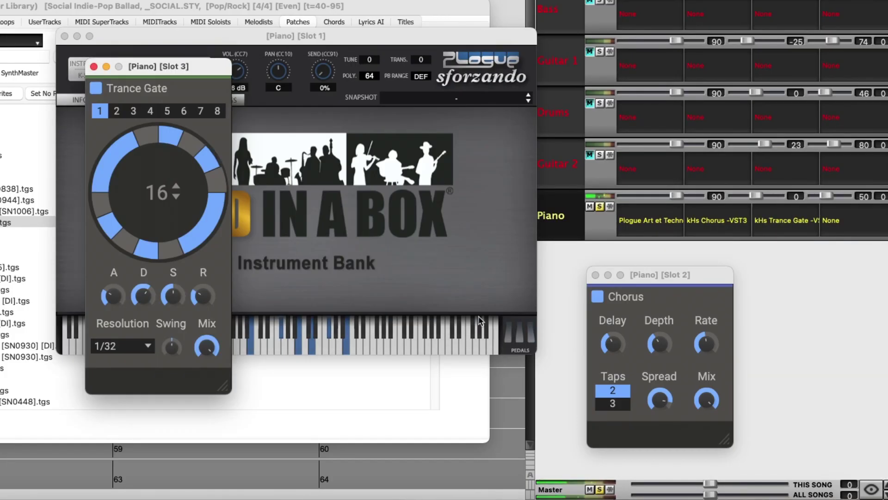
# - Move the Trance Gate window to the right side and turn off the Piano solo
pyautogui.moveTo(142, 71); pyautogui.dragTo(800, 150)
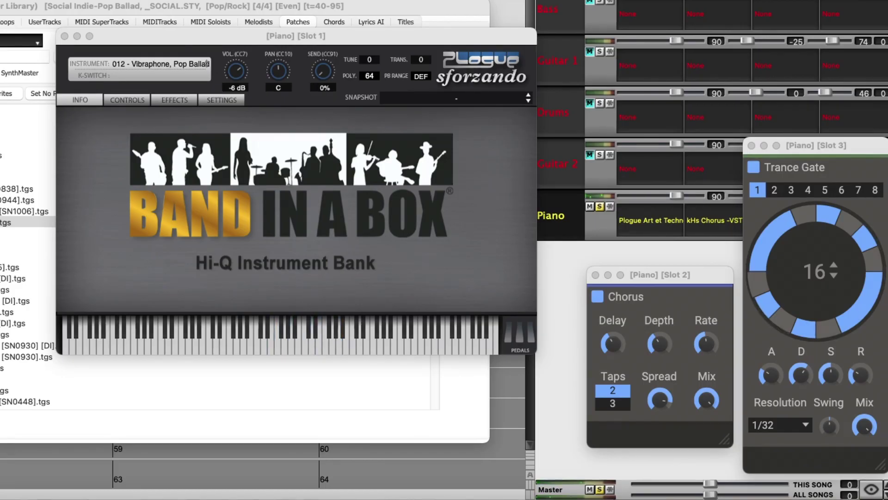
pyautogui.click(599, 206)
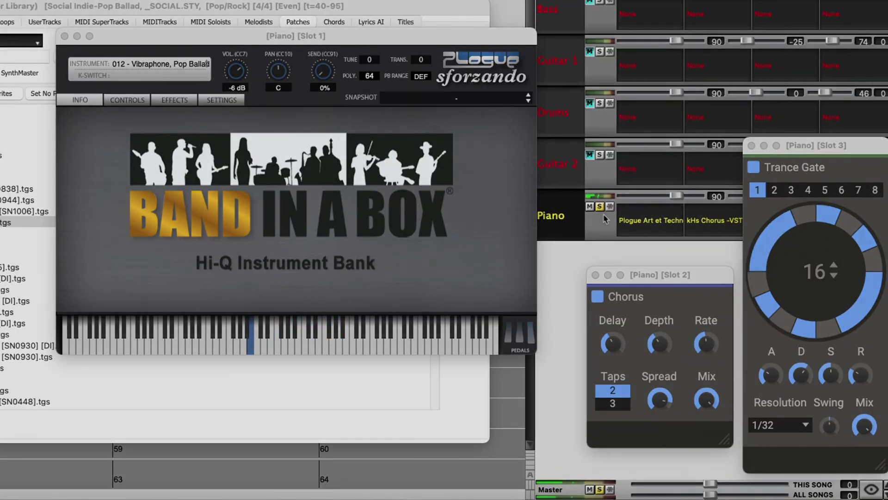